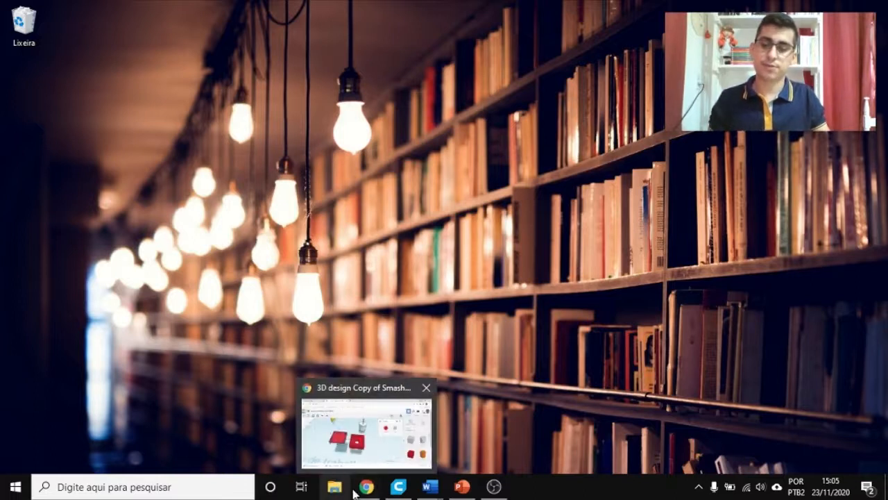
- Open the Documentos folder in a maximized file window and go to Este Computador
key(super)
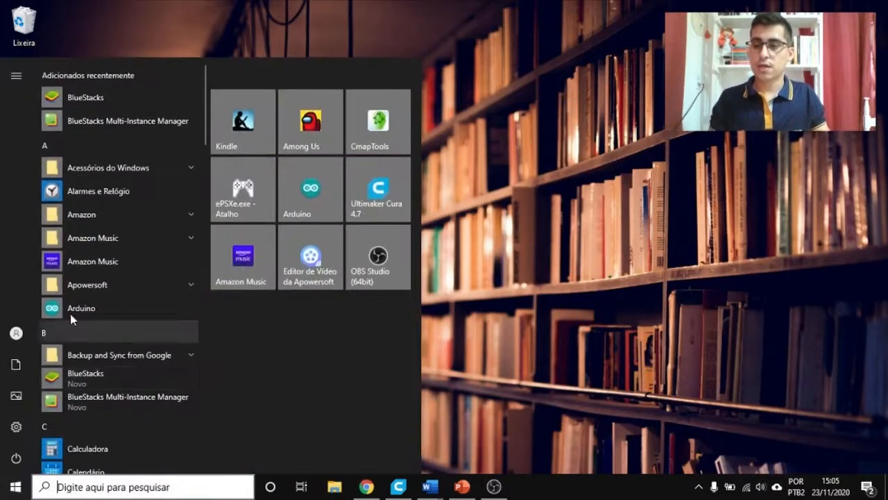
mouse_move(17, 374)
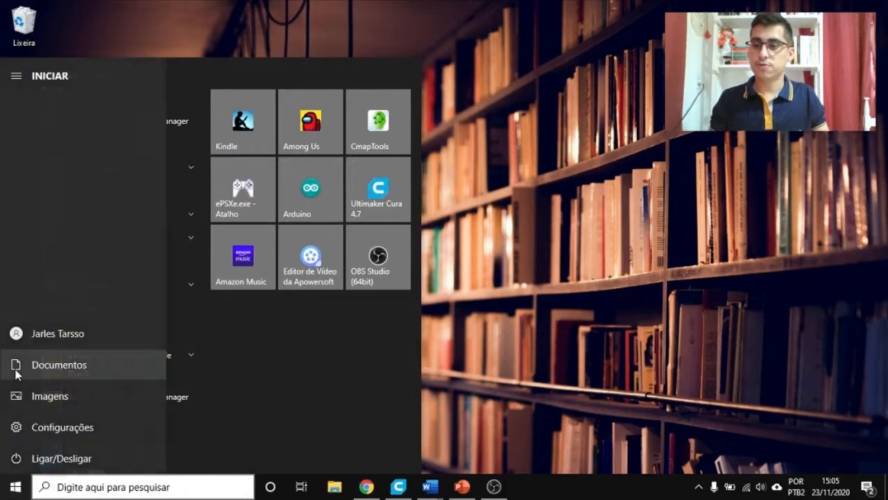
click(52, 365)
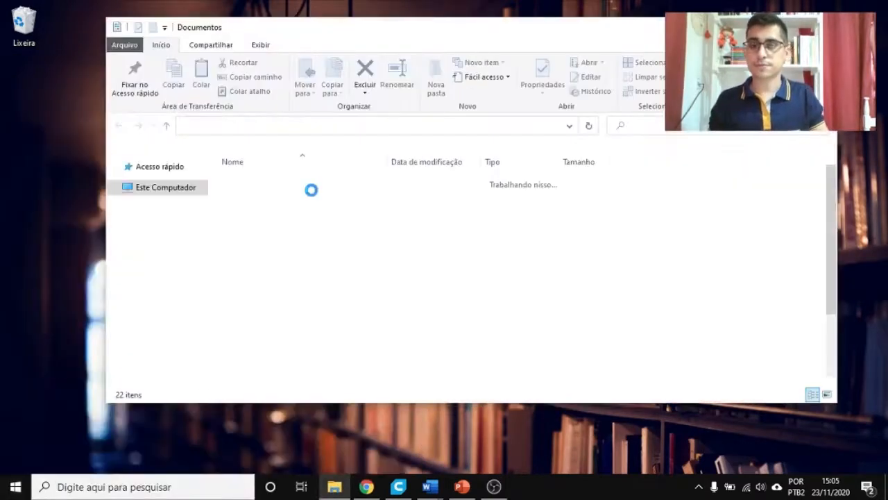
double_click(477, 30)
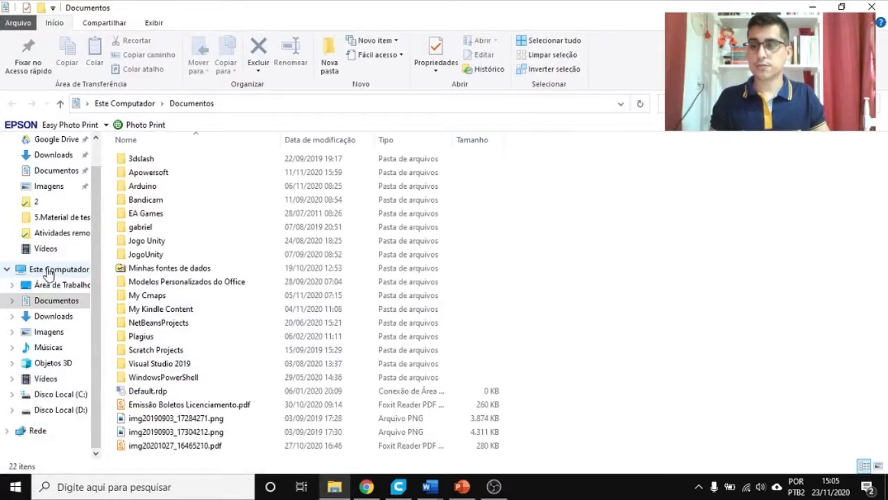
click(48, 272)
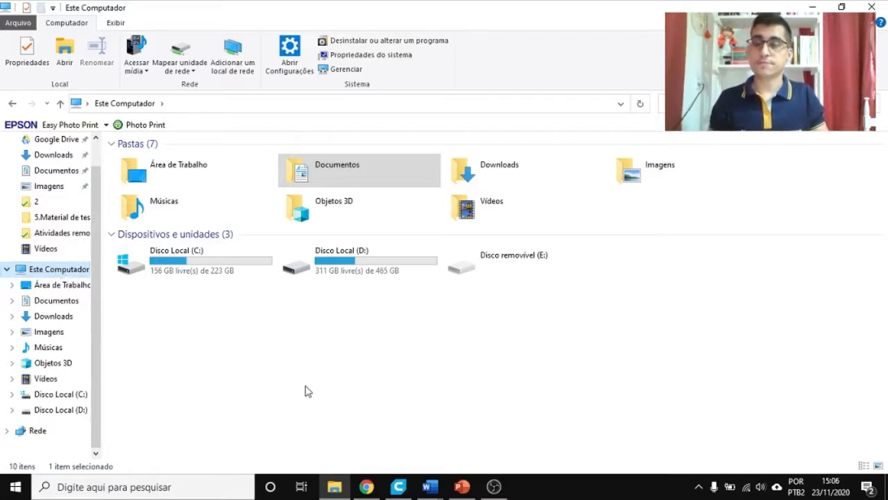
- Look over the C:, D: and removable E: drives under Dispositivos e unidades and refresh the view
click(331, 401)
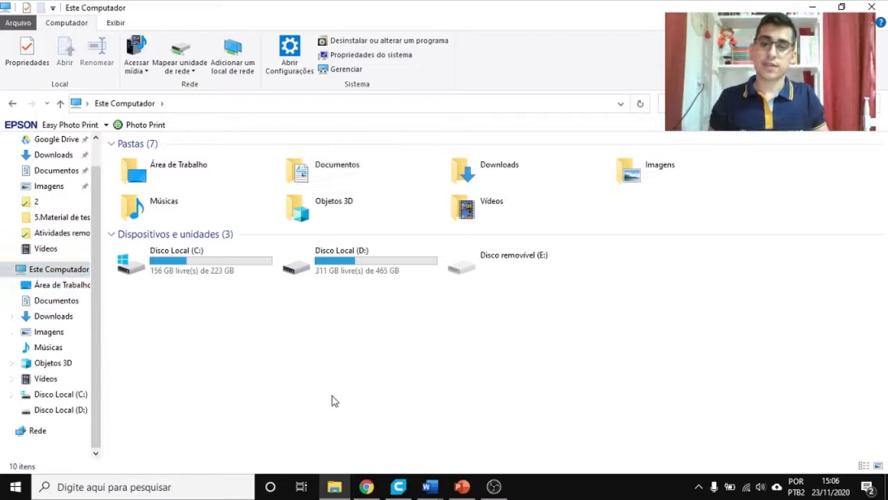
click(208, 269)
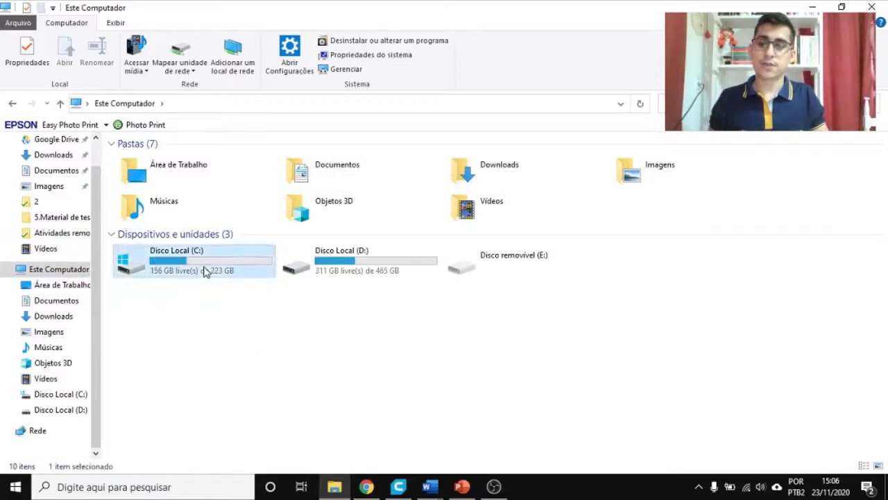
click(281, 262)
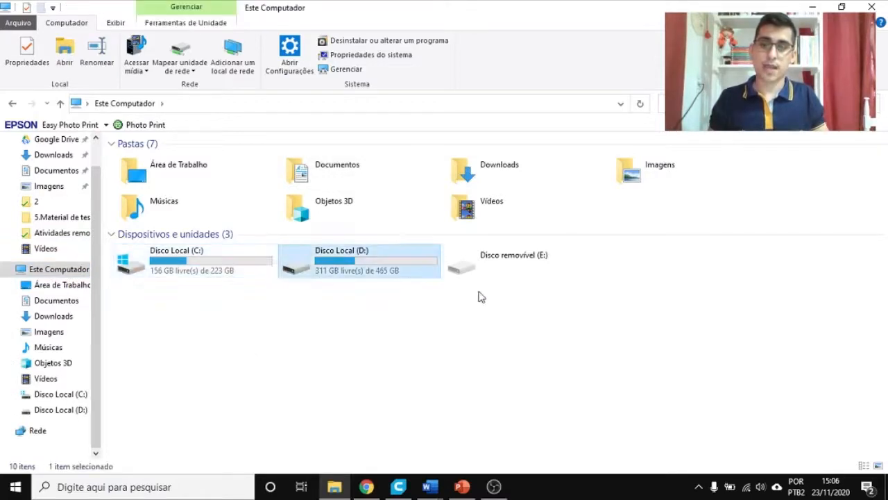
click(508, 265)
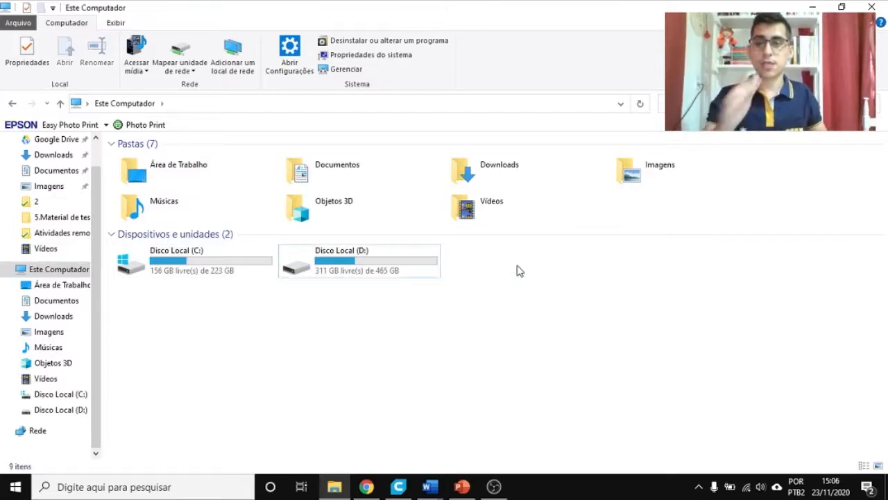
right_click(434, 359)
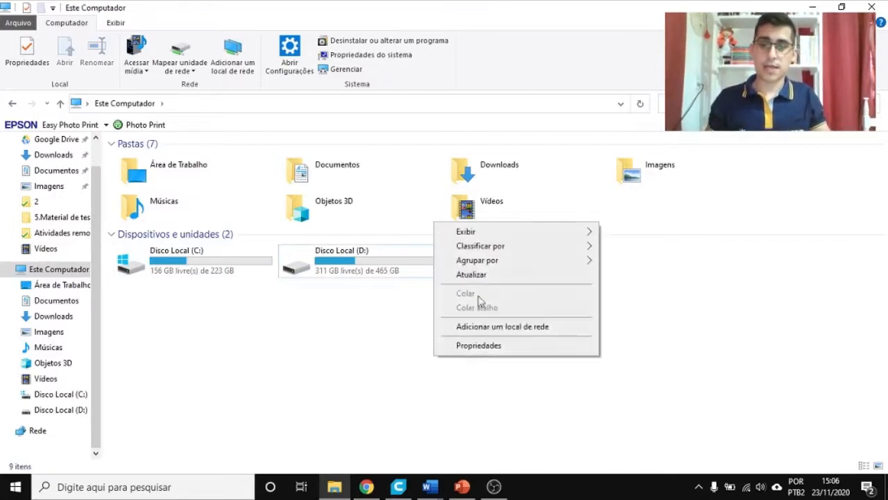
click(486, 278)
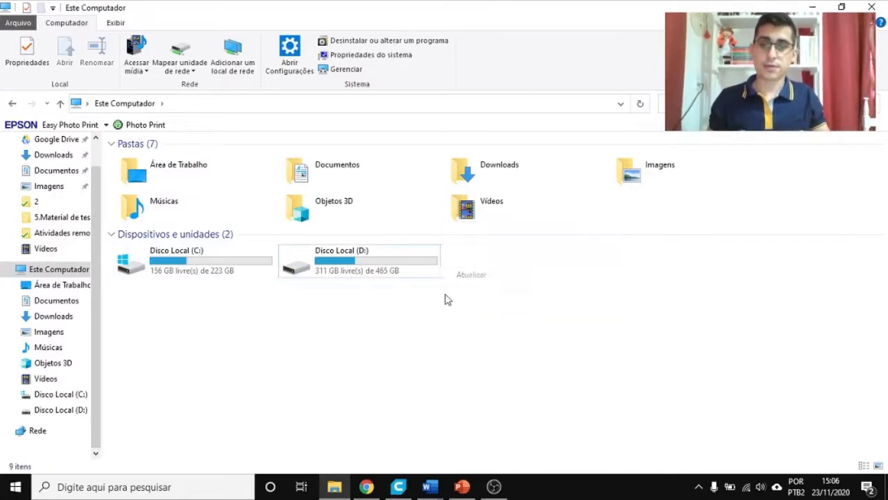
- Compare the free space and total size of Disco Local (C:) and Disco Local (D:), and refresh the view
click(210, 265)
click(353, 268)
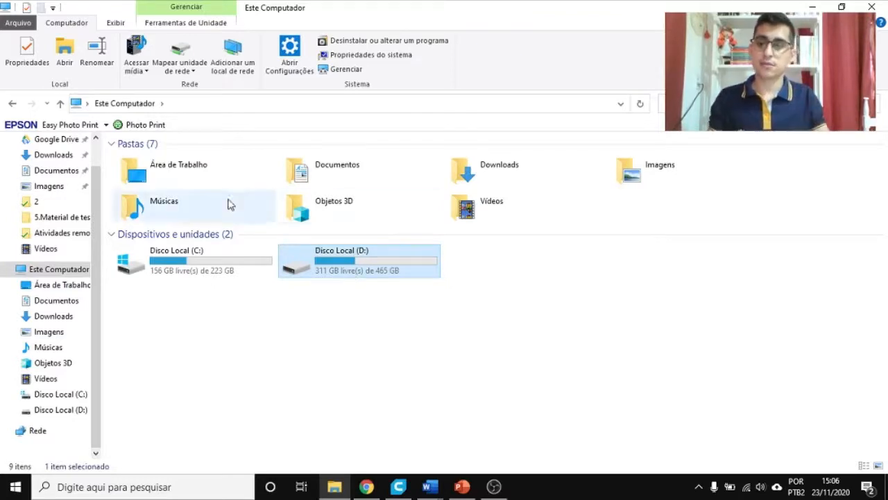
click(229, 261)
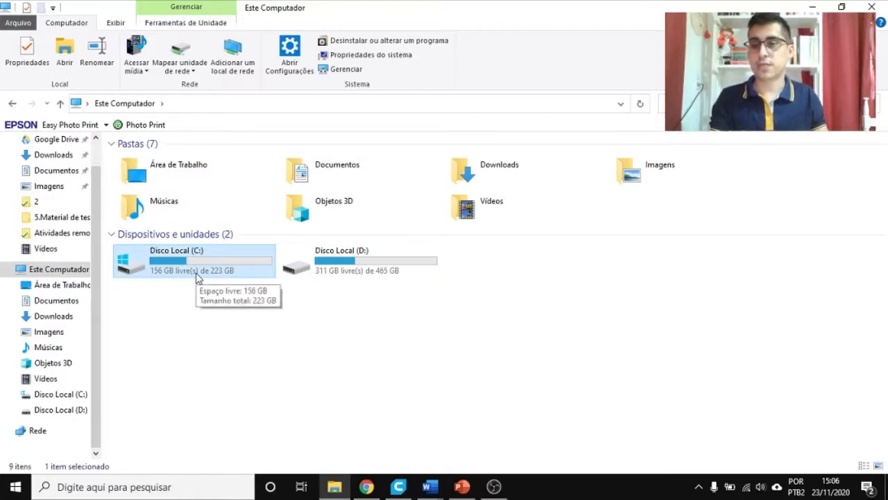
click(345, 263)
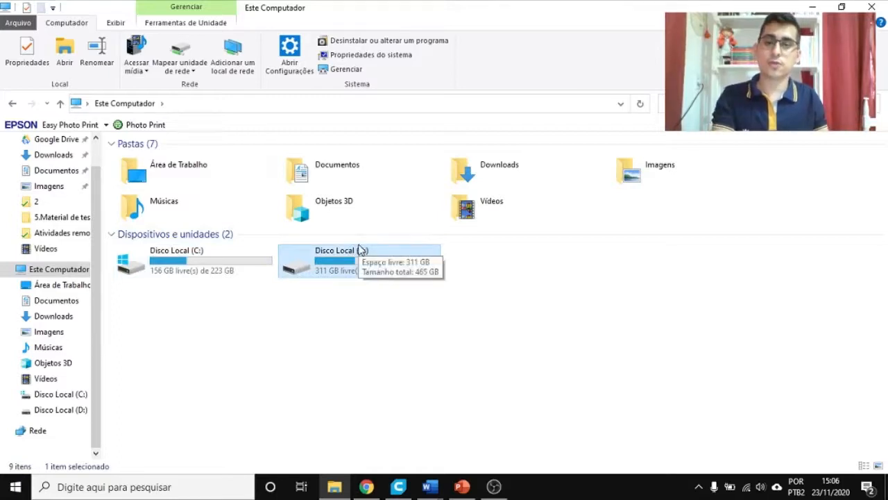
click(323, 327)
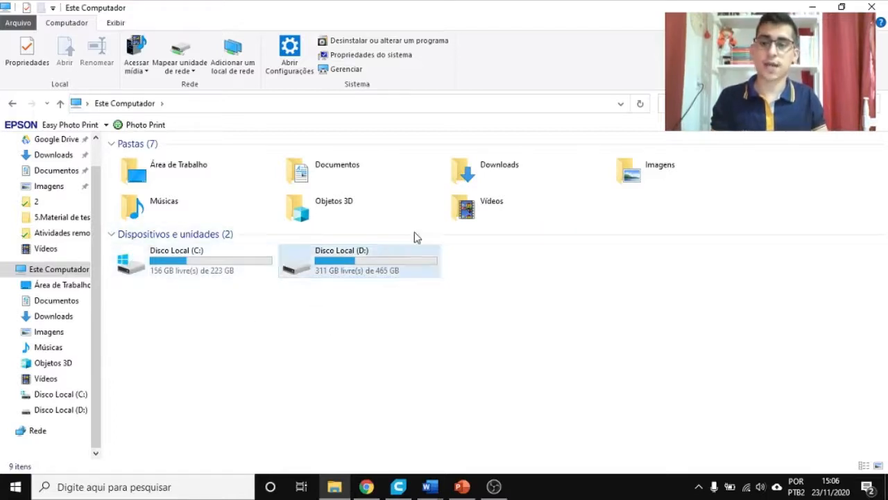
click(194, 258)
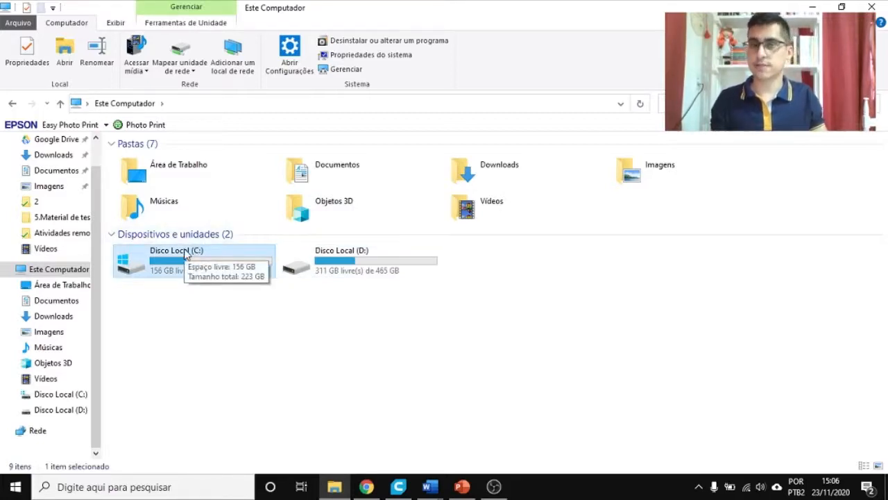
click(198, 319)
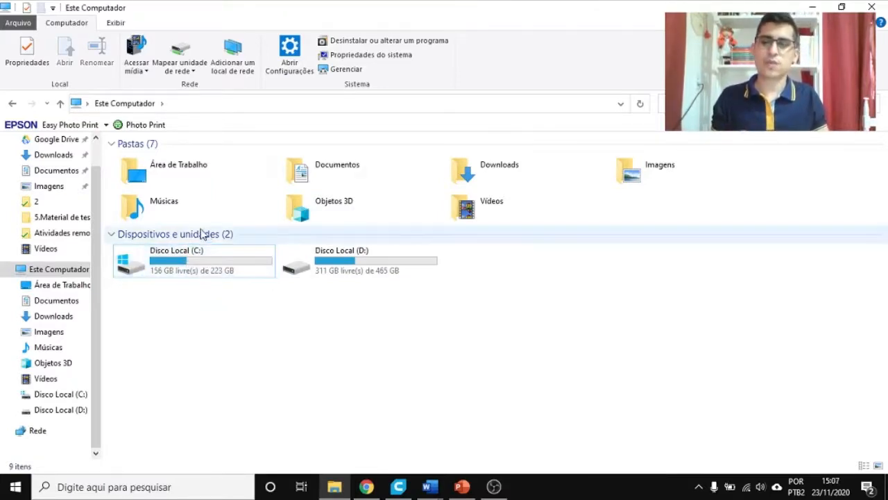
right_click(362, 336)
click(391, 388)
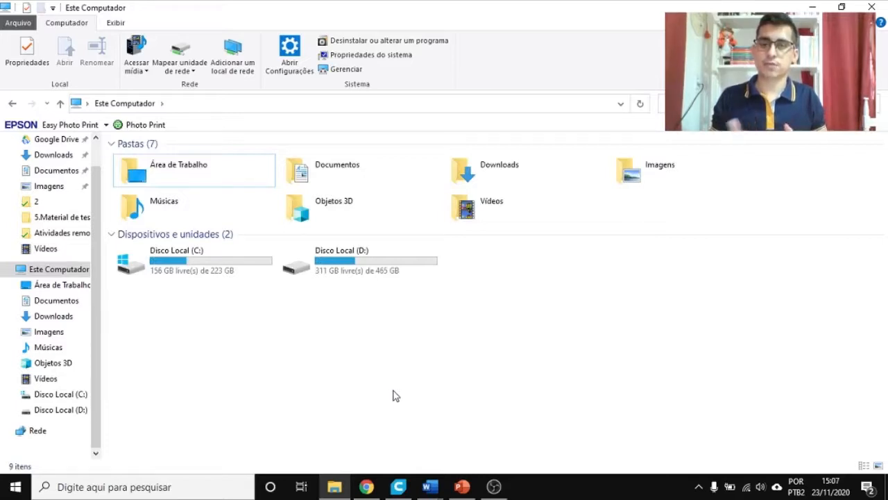
- Open the Usuários folder on Disco Local (C:)
double_click(180, 267)
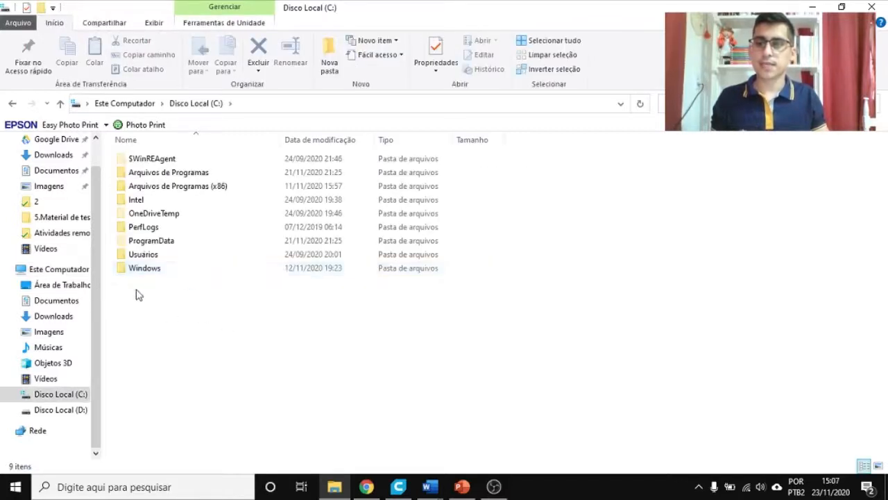
click(148, 260)
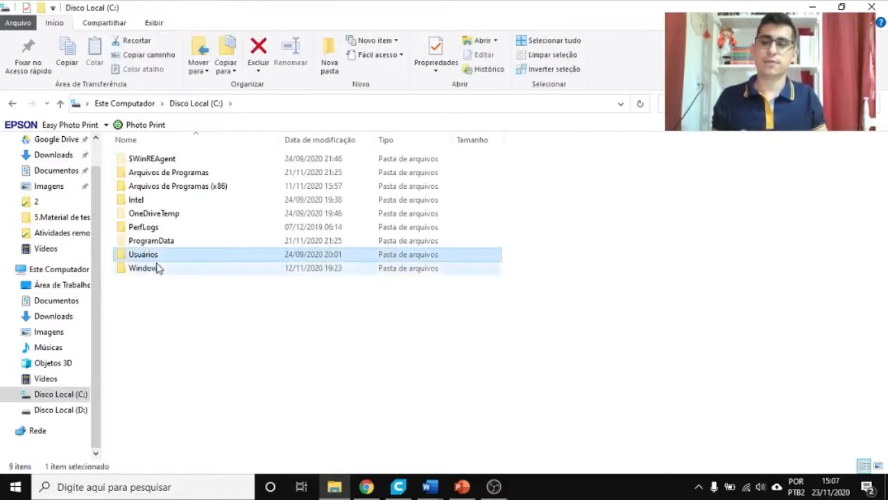
double_click(152, 258)
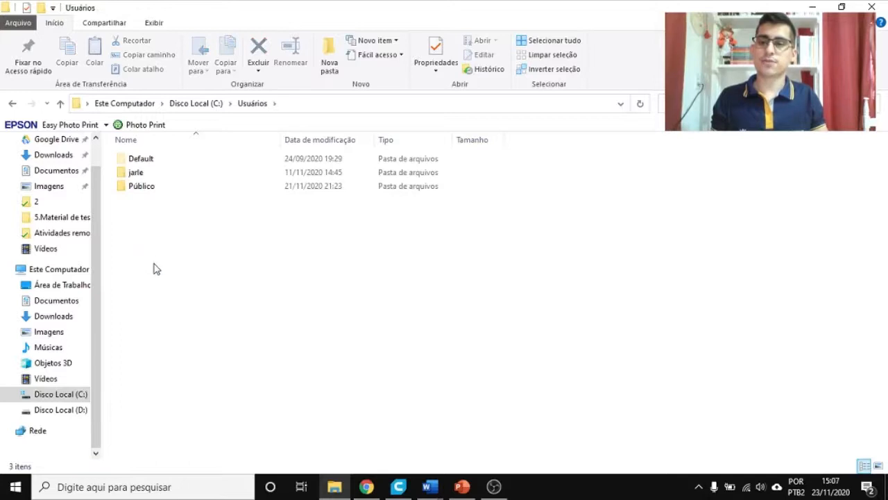
- Examine the contents of the Público folder and the details of the Default folder within Usuários
click(138, 175)
click(140, 212)
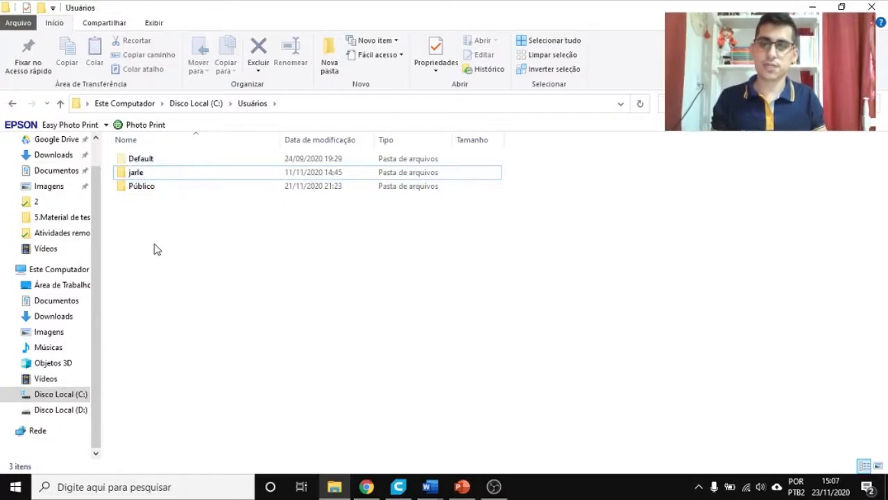
click(139, 189)
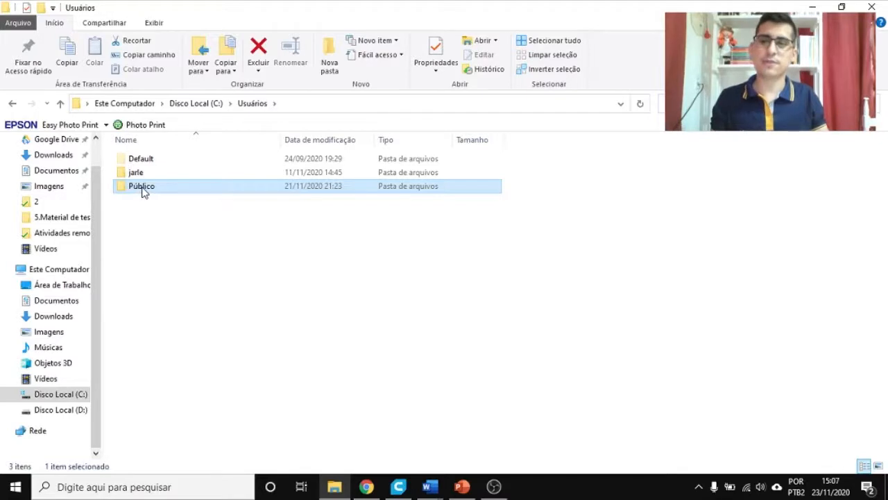
double_click(143, 189)
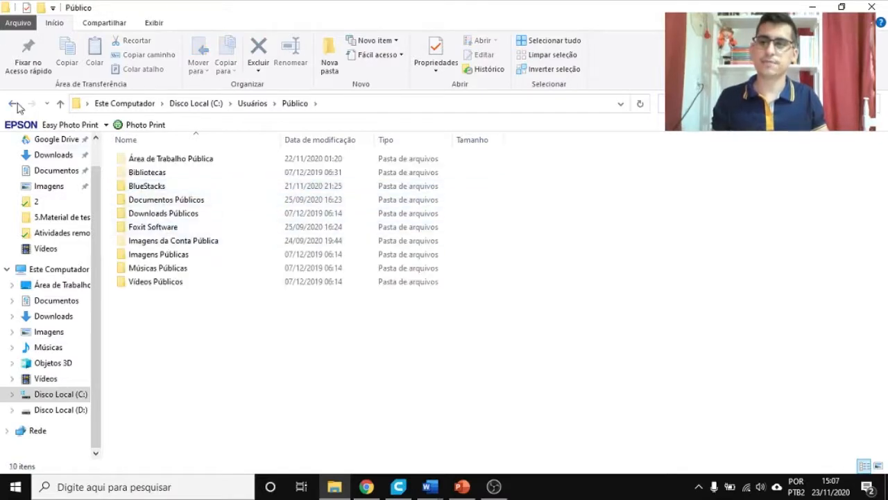
click(14, 104)
click(149, 197)
click(139, 162)
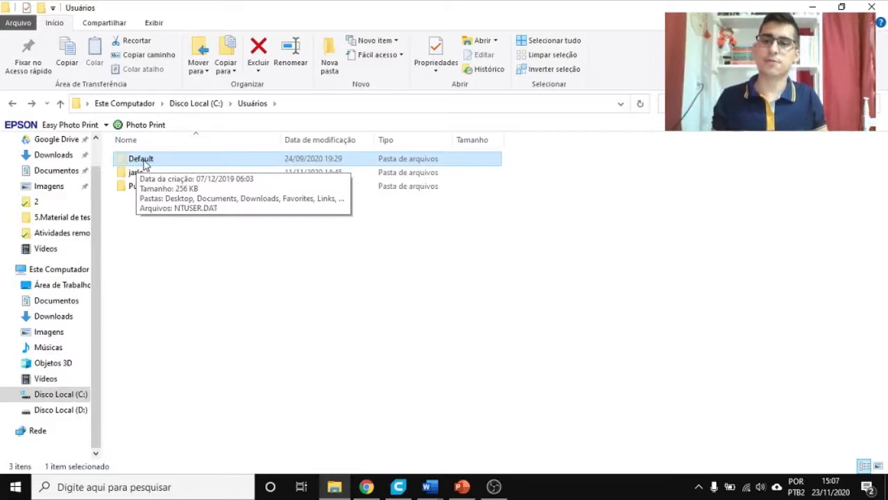
click(170, 254)
- Open the personal user folder in Usuários and examine its Downloads and Google Drive entries
click(137, 175)
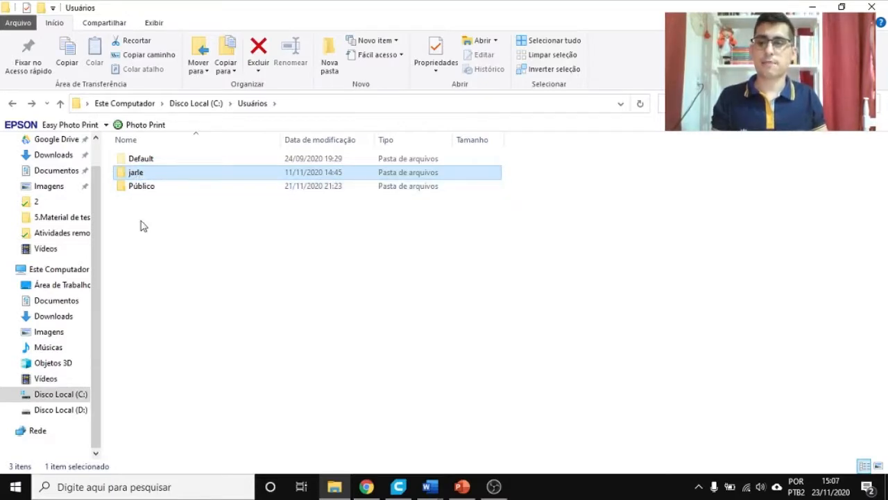
double_click(141, 175)
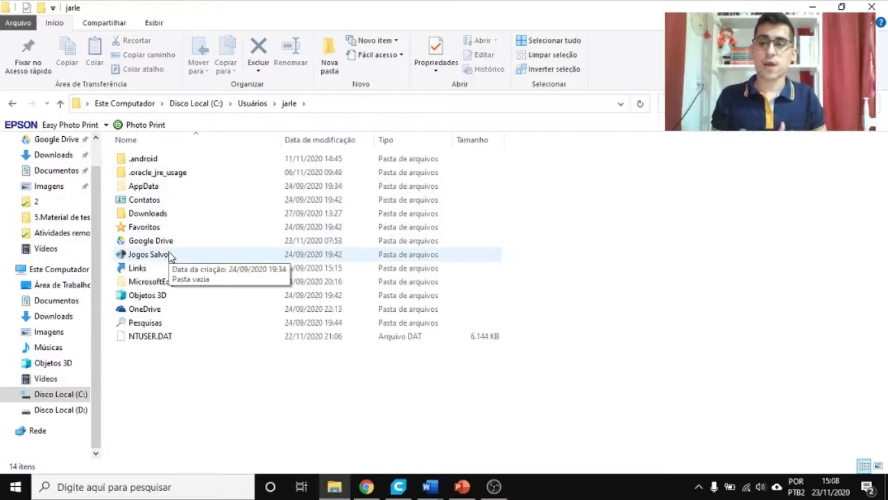
click(153, 218)
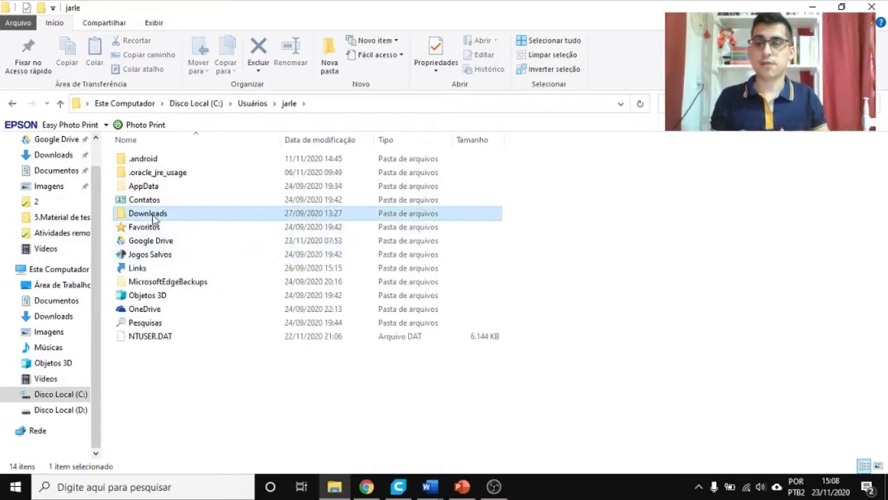
click(170, 241)
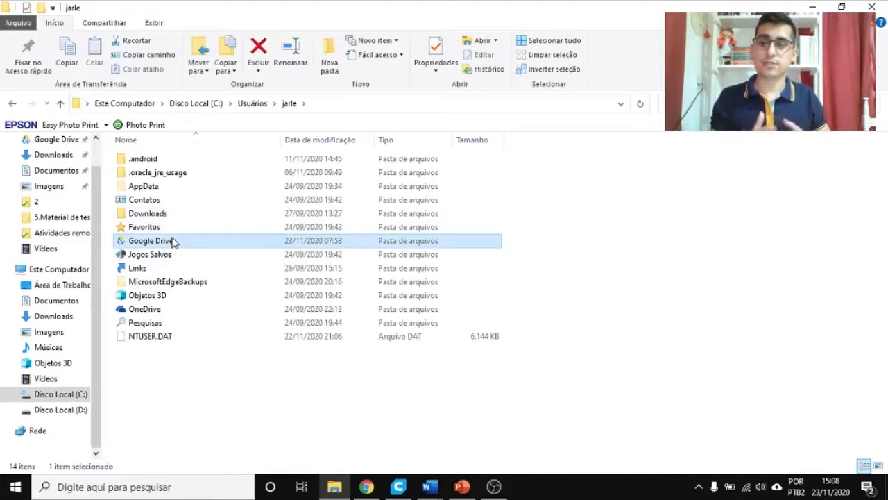
- Go to Este Computador, view the root folders of Disco Local (C:) and return to the drive overview
scroll(42, 223, up, 1)
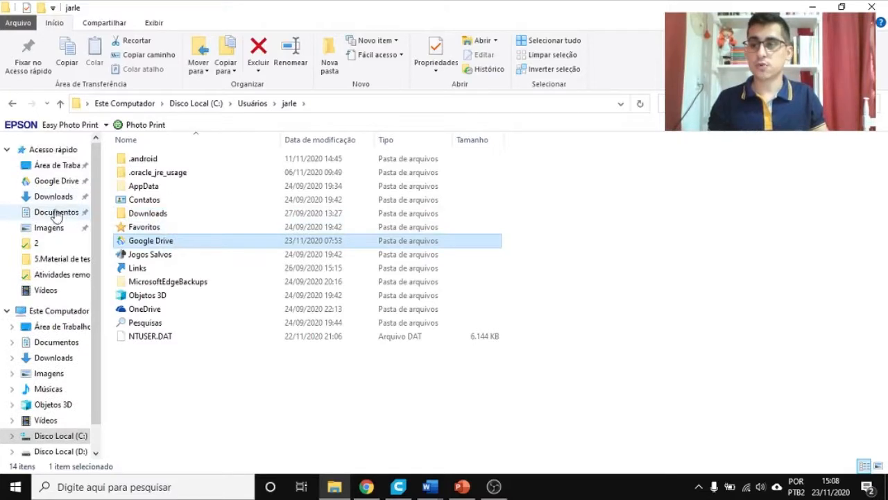
click(63, 311)
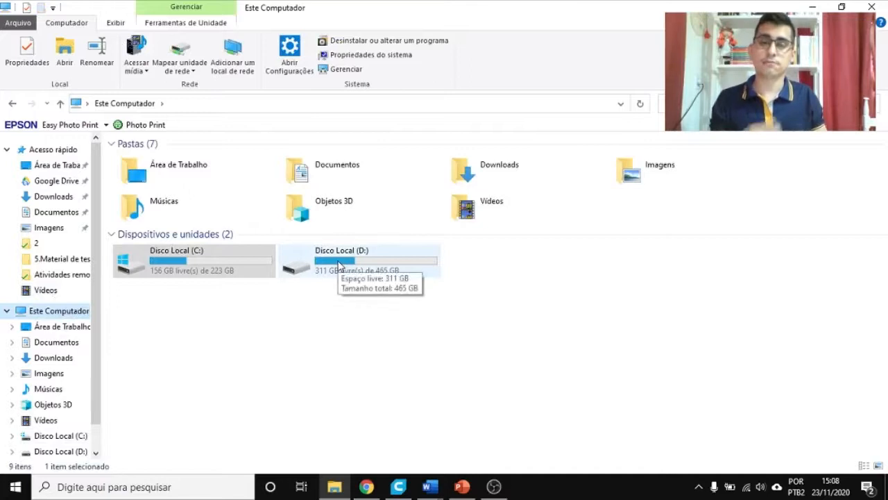
double_click(231, 261)
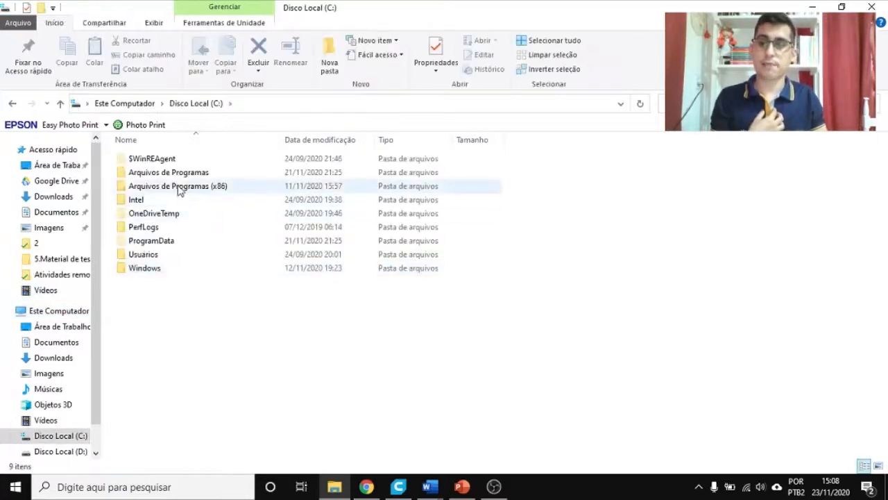
click(12, 103)
- Open Disco Local (D:) and its personal folder named after the computer's owner
click(337, 267)
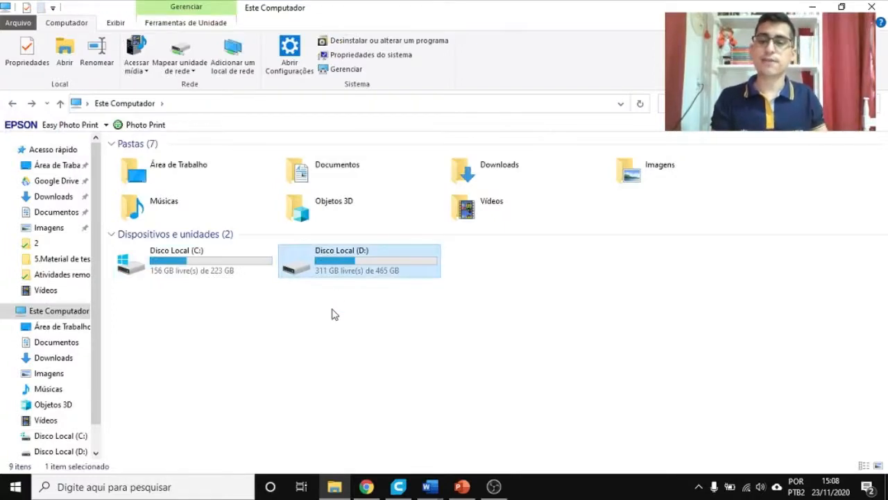
double_click(340, 270)
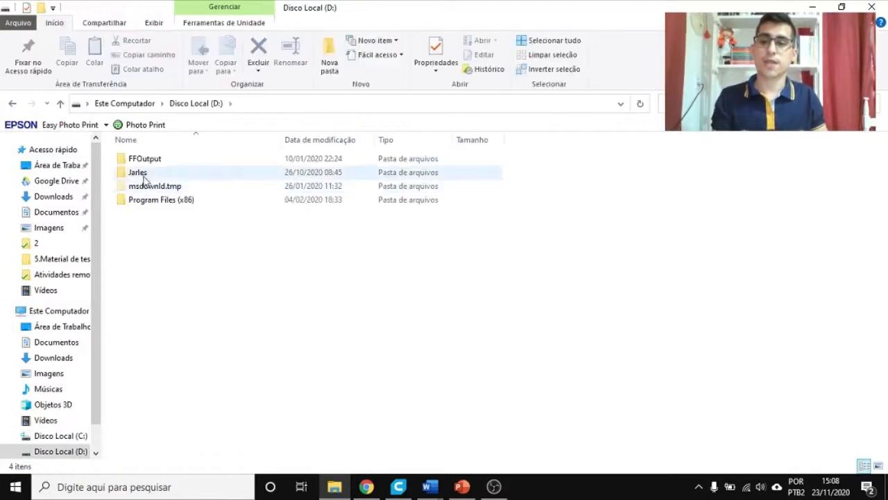
click(143, 178)
double_click(143, 177)
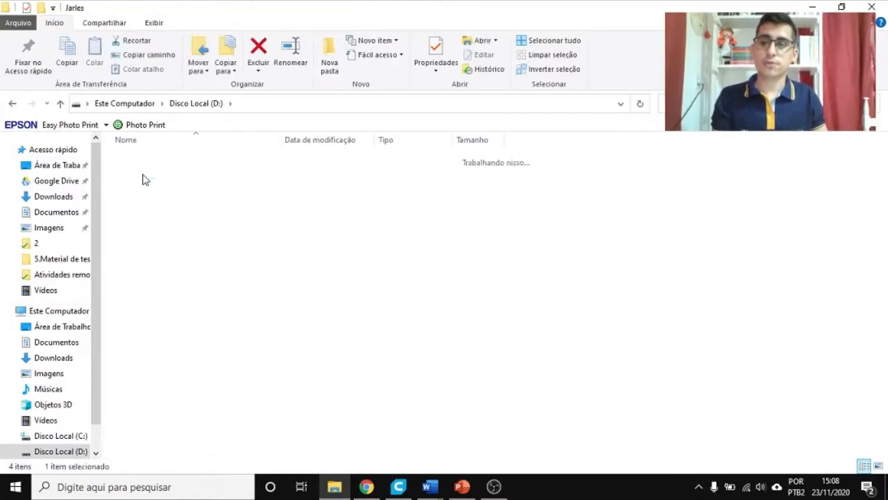
- Examine the Documentos, Downloads, Google Drive and Área de Trabalho entries in the personal folder on Disco Local (D:)
click(151, 206)
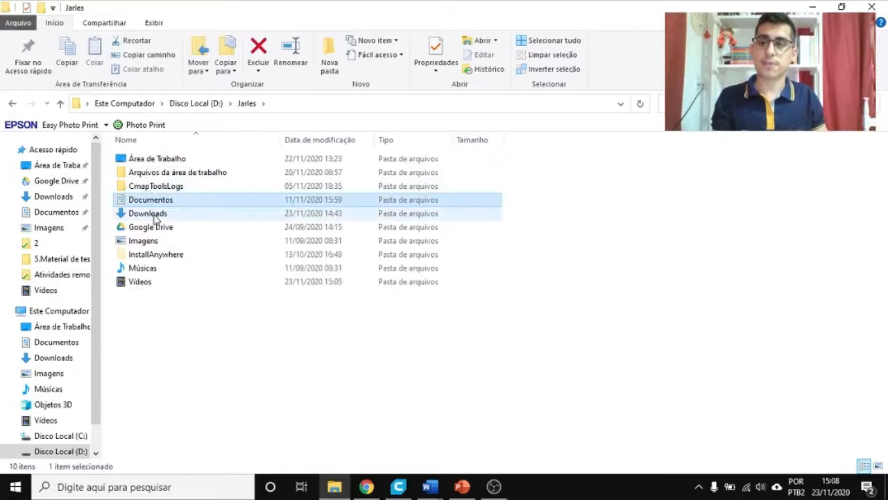
click(153, 214)
click(149, 228)
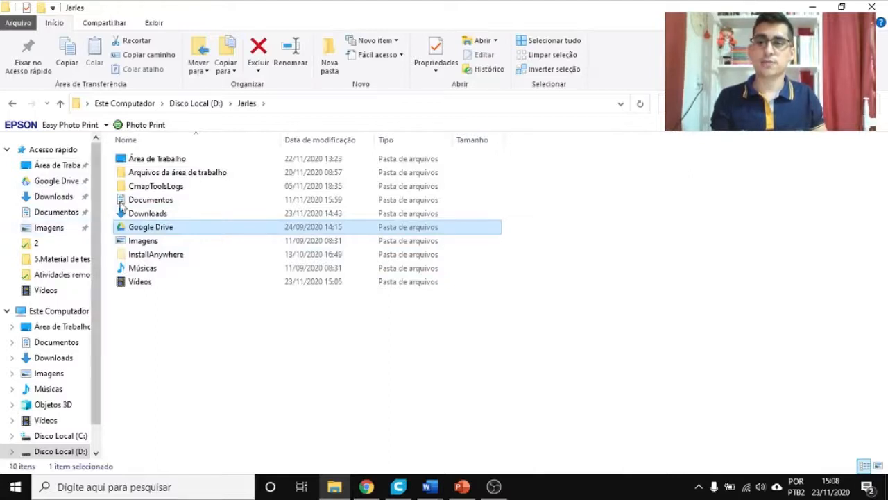
click(160, 158)
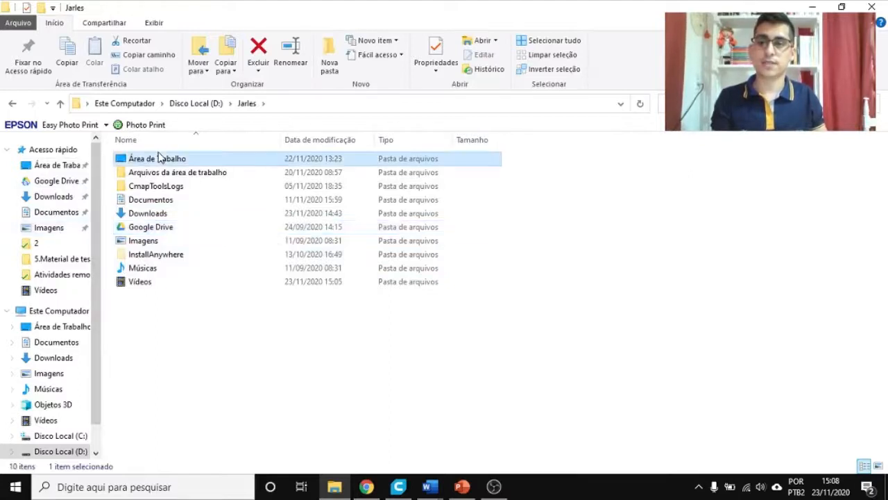
click(155, 201)
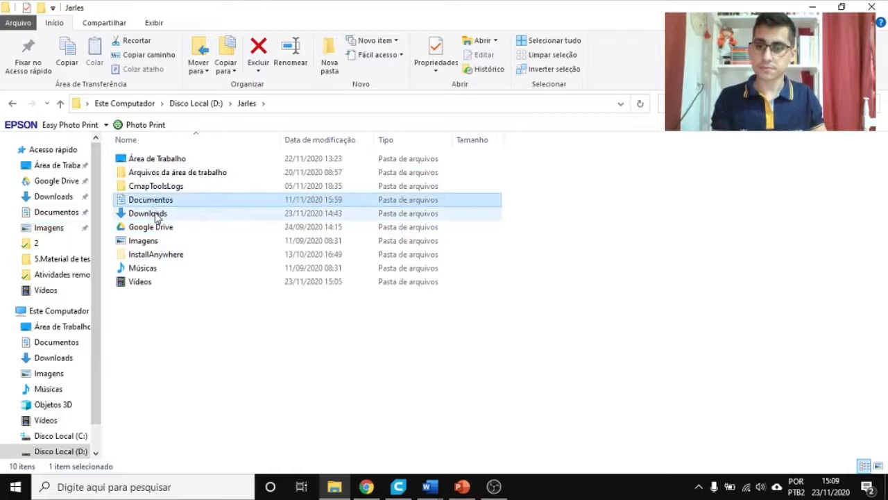
- Compare the Downloads and Google Drive entries in the personal folder, leaving Downloads selected
click(157, 215)
click(154, 229)
click(154, 217)
click(152, 227)
click(151, 215)
click(152, 226)
click(151, 215)
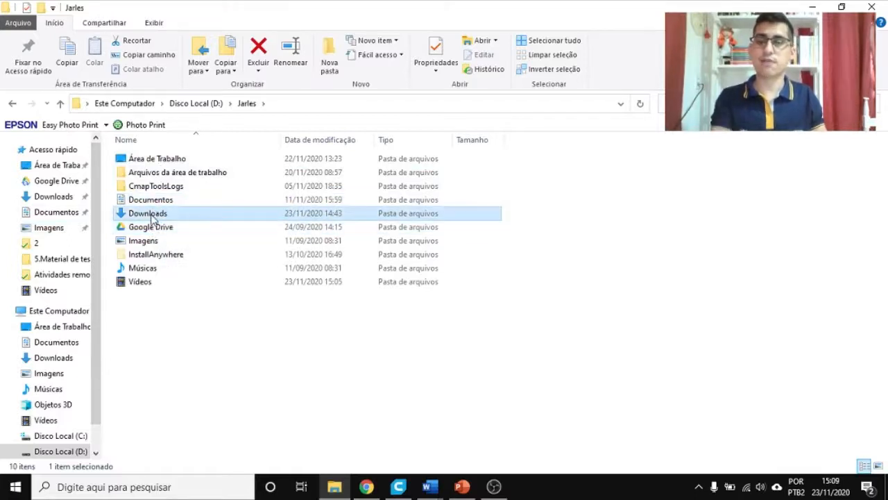
click(153, 226)
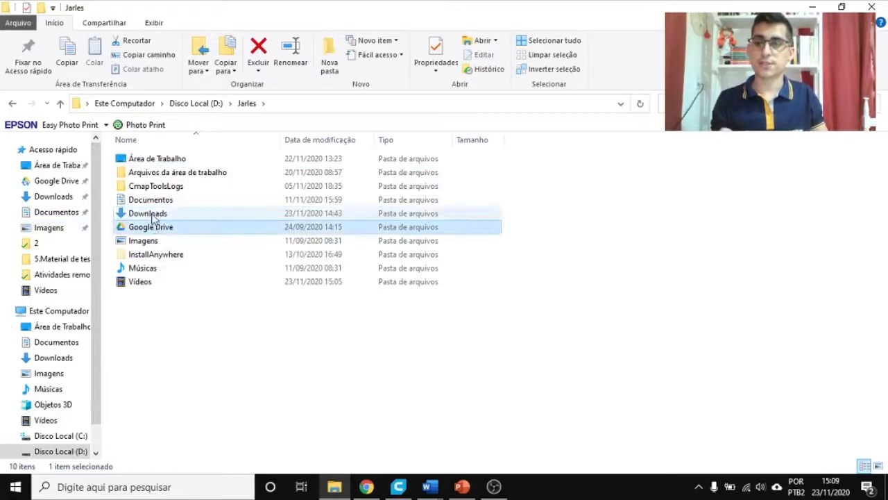
click(153, 217)
click(153, 226)
click(153, 216)
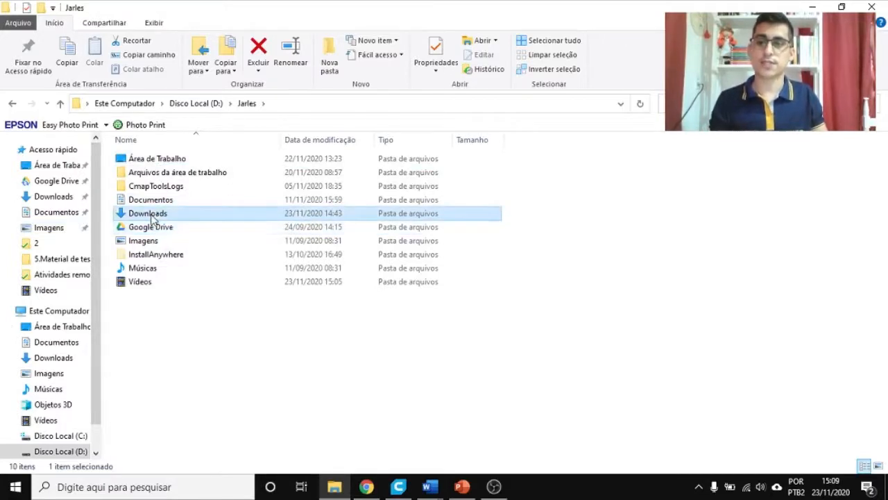
mouse_move(213, 212)
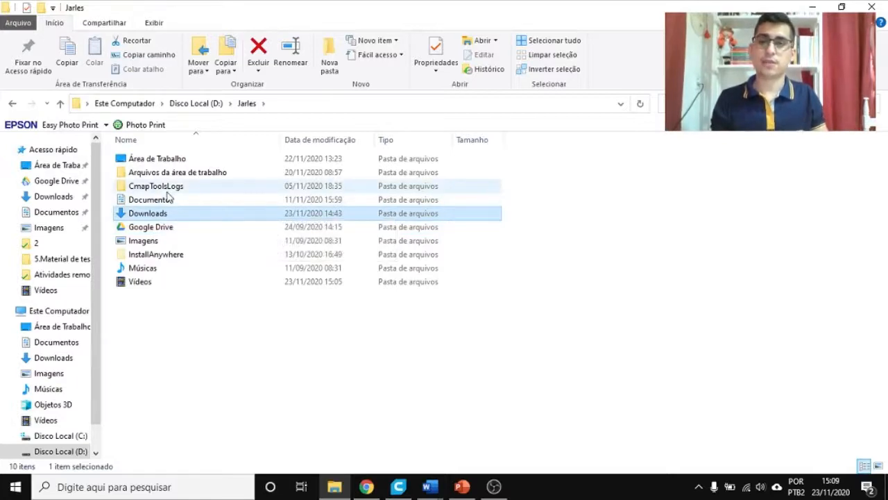
- Return to Este Computador, reopen the personal folder on Disco Local (D:) and select everything in it
click(14, 104)
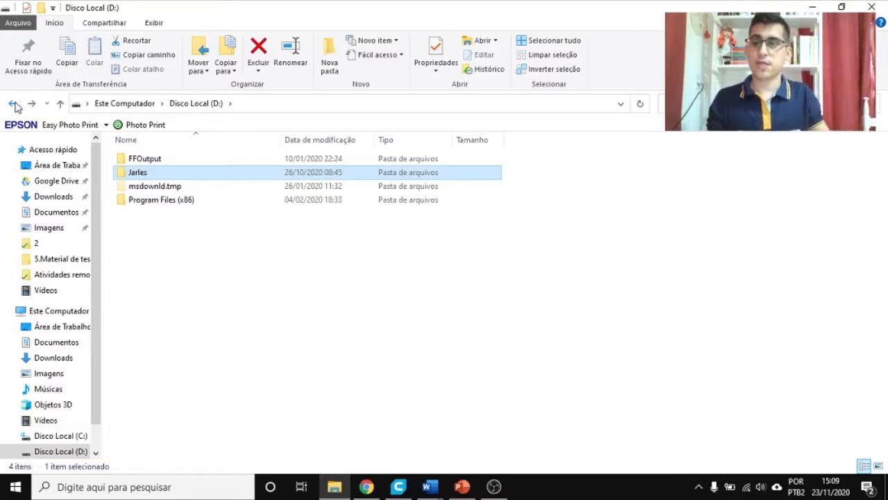
click(14, 104)
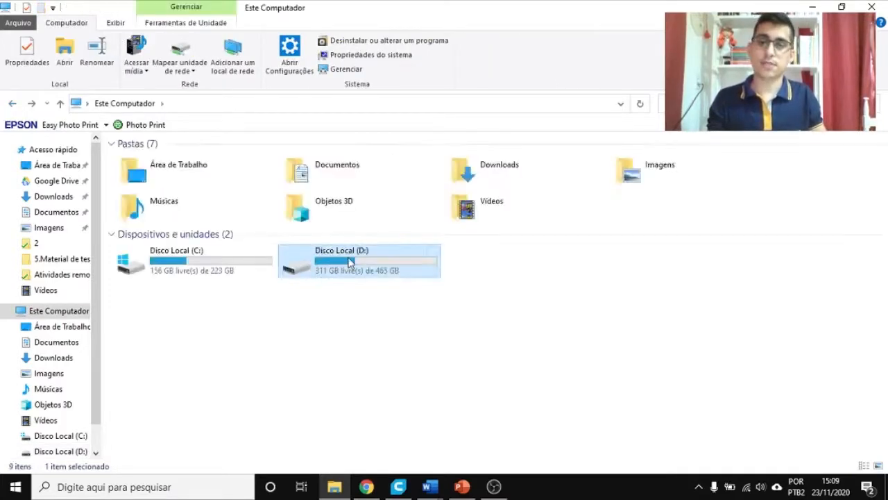
double_click(351, 262)
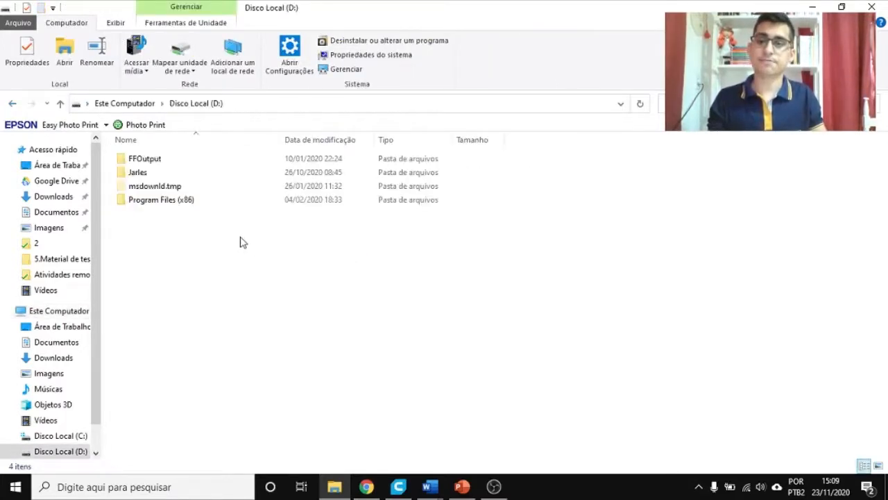
click(136, 175)
double_click(134, 175)
drag(216, 323, 145, 155)
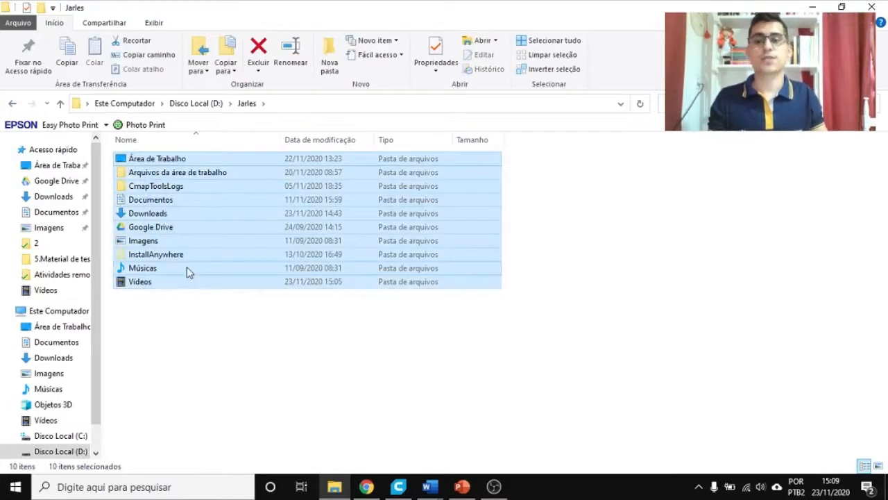
- Go back to the root of Disco Local (D:) and check the personal folder's size in its properties
click(11, 102)
double_click(136, 172)
right_click(135, 172)
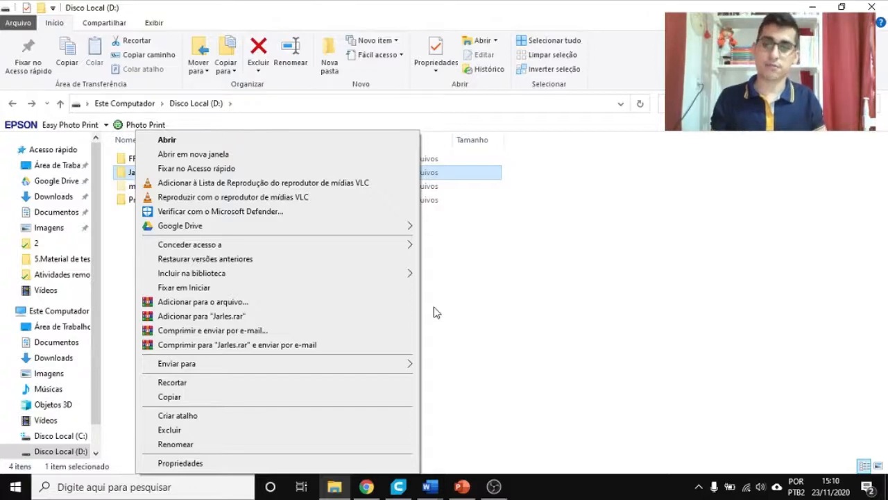
click(254, 462)
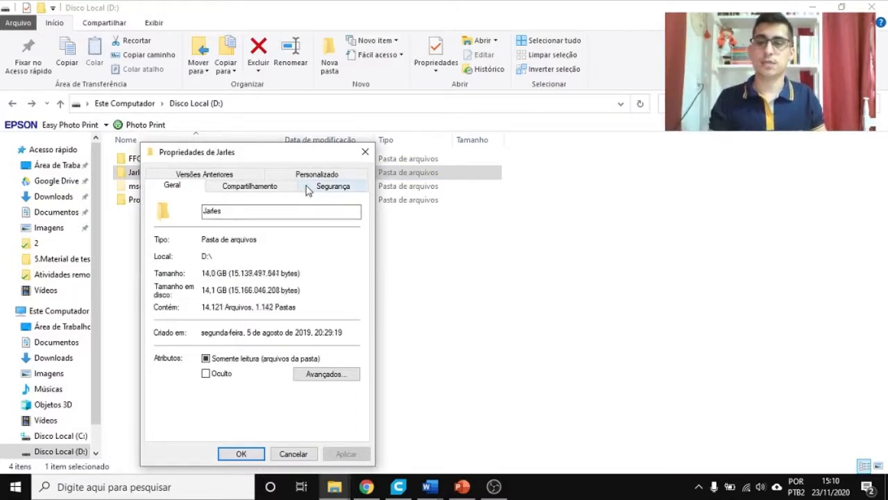
drag(201, 273, 288, 274)
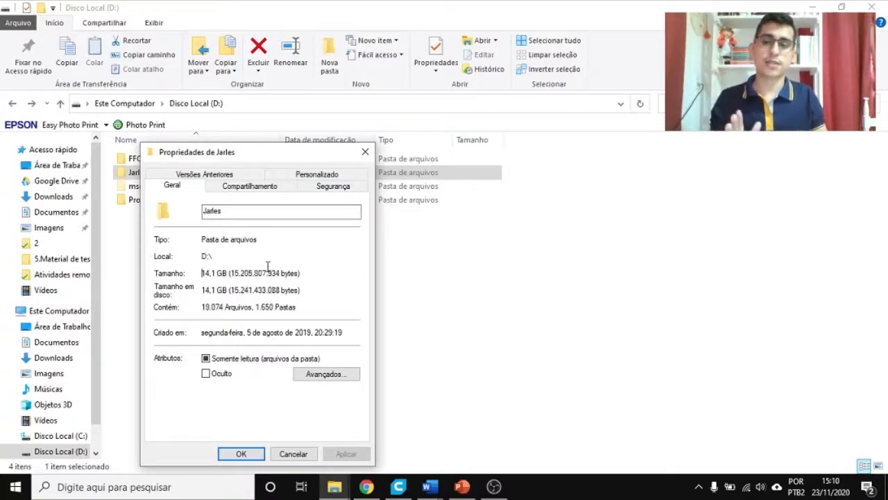
click(364, 152)
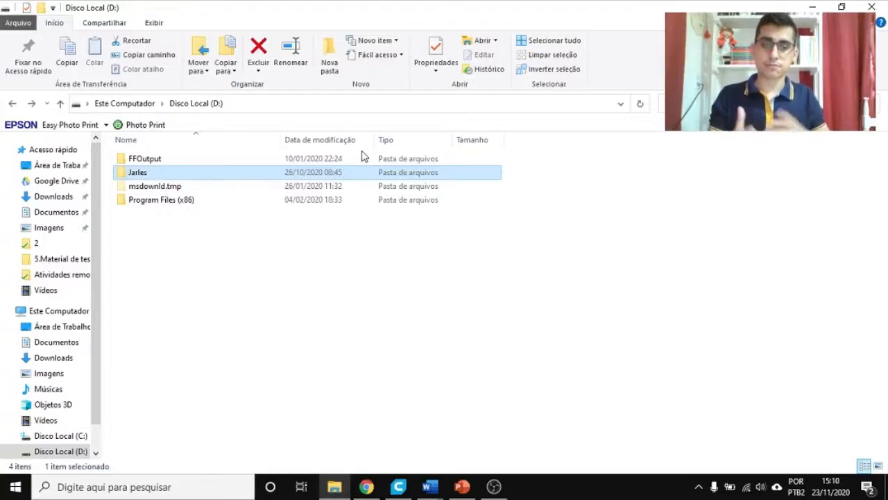
- Return to Este Computador and check the free space and total size of Disco Local (C:)
click(60, 311)
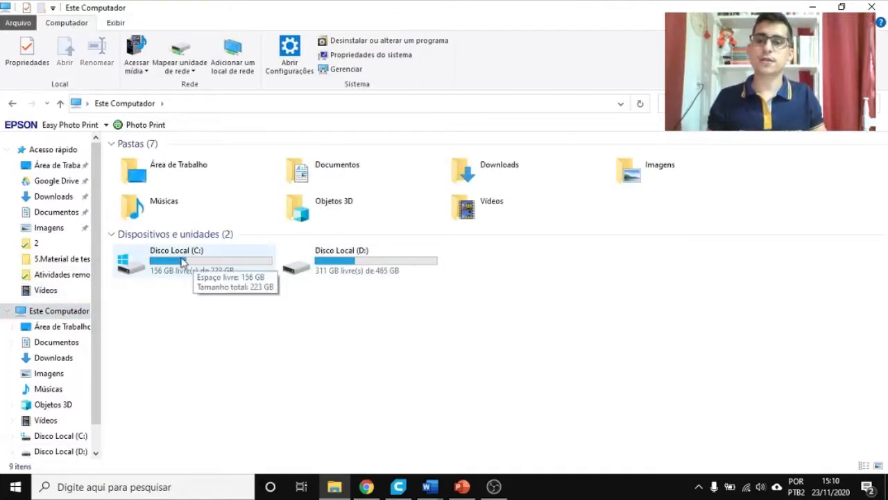
click(209, 270)
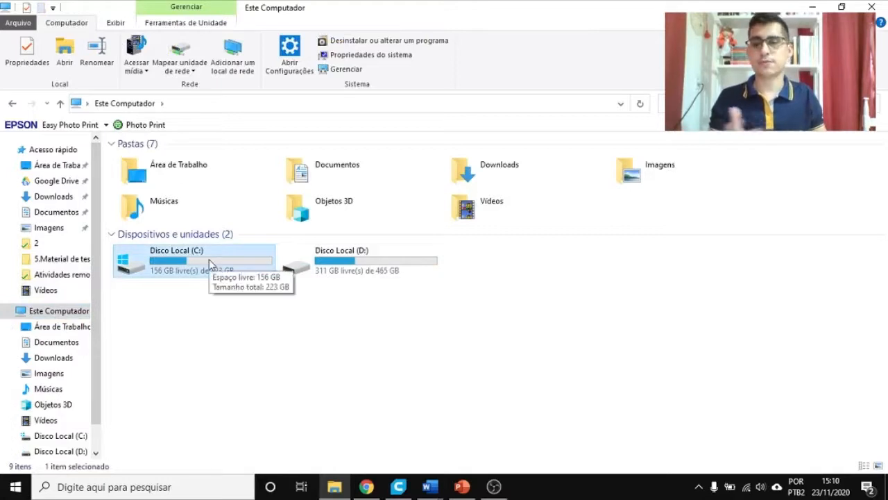